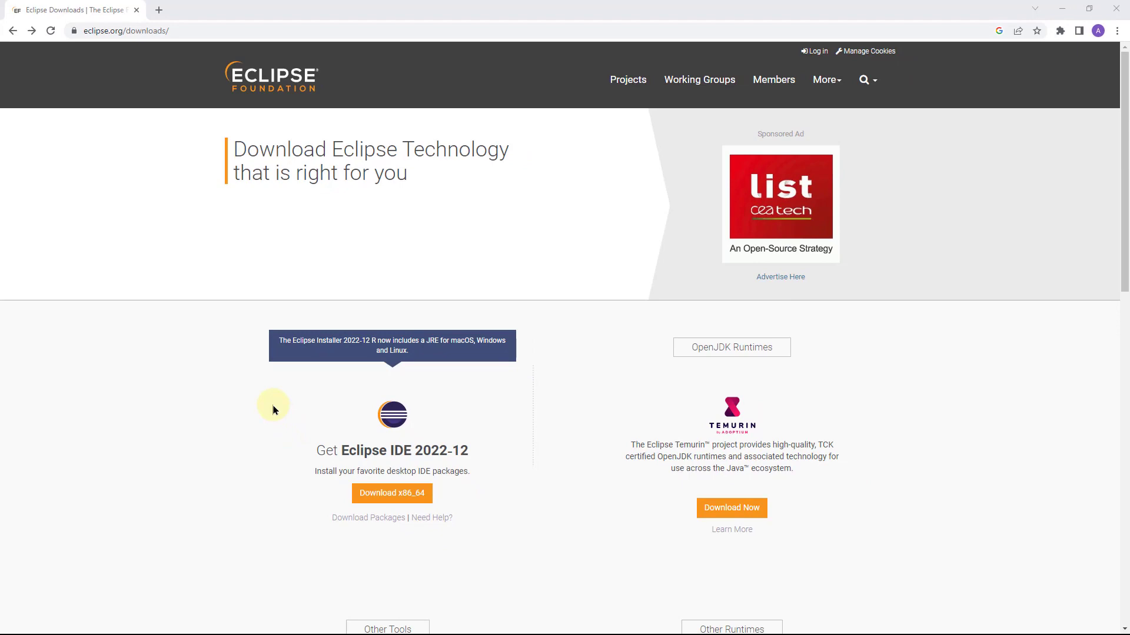
# Step: Download the Eclipse IDE 2022-12 x86_64 installer from the offered mirror and minimize the browser
pyautogui.click(385, 494)
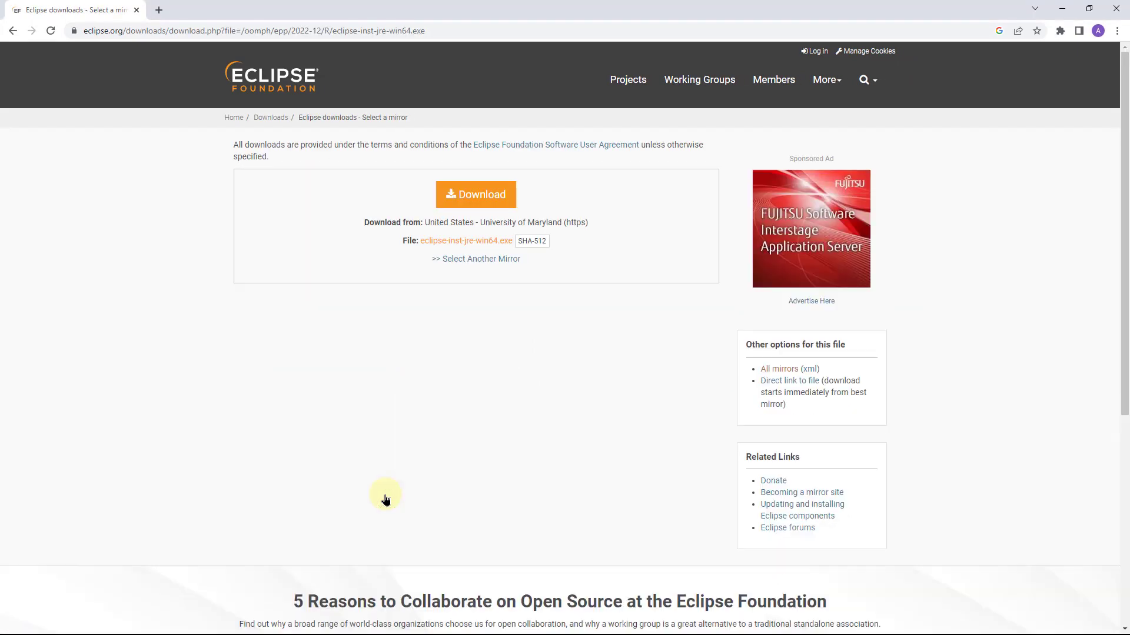
pyautogui.click(475, 197)
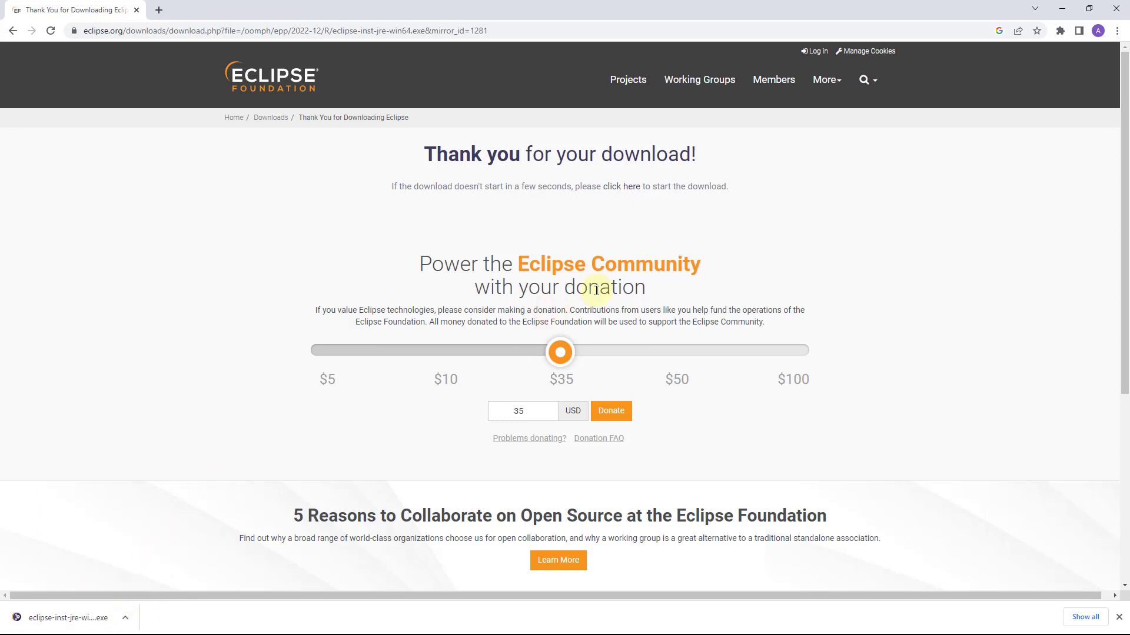
pyautogui.click(1062, 12)
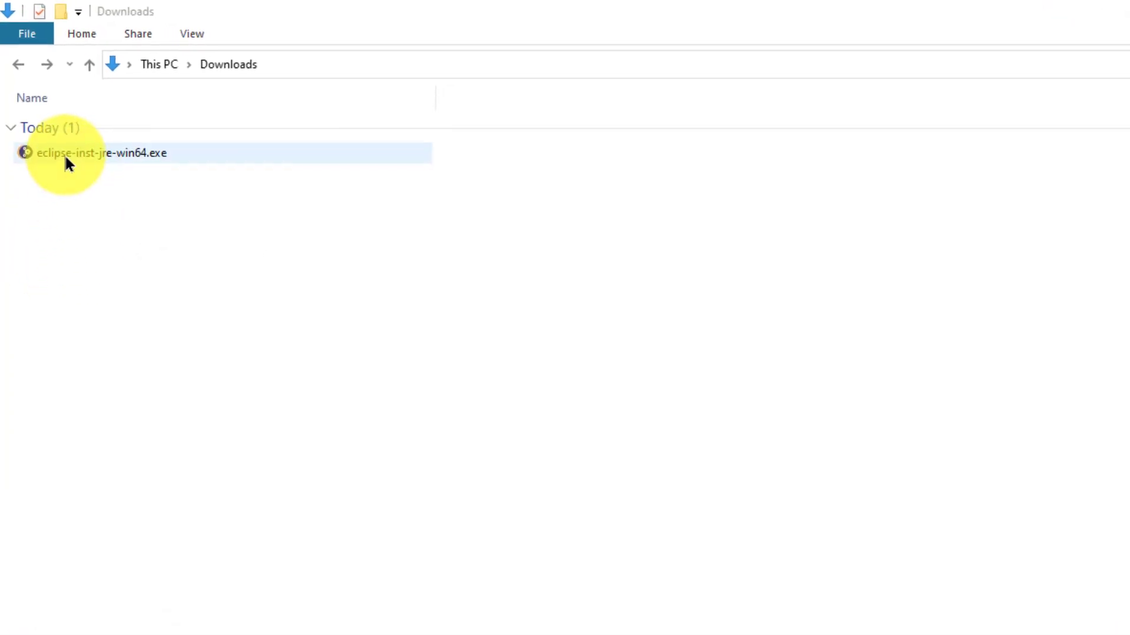
# Step: Install Eclipse IDE for Java Developers from eclipse-inst-jre-win64.exe with JRE 19.0.1 as the Java VM, accepting the user agreement
pyautogui.doubleClick(65, 153)
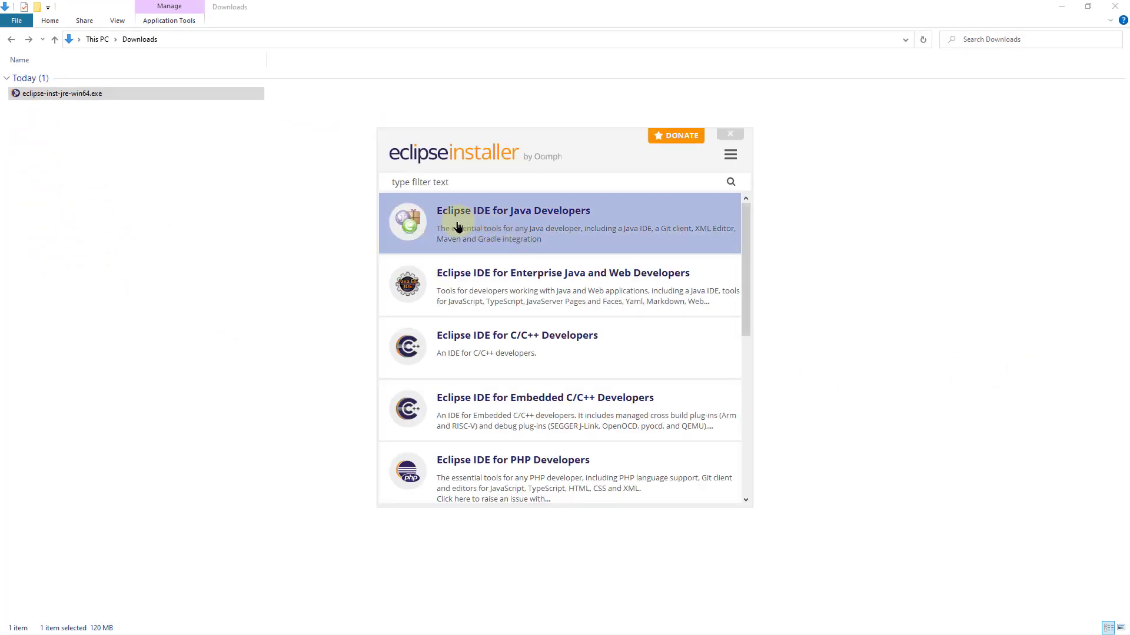
pyautogui.click(520, 222)
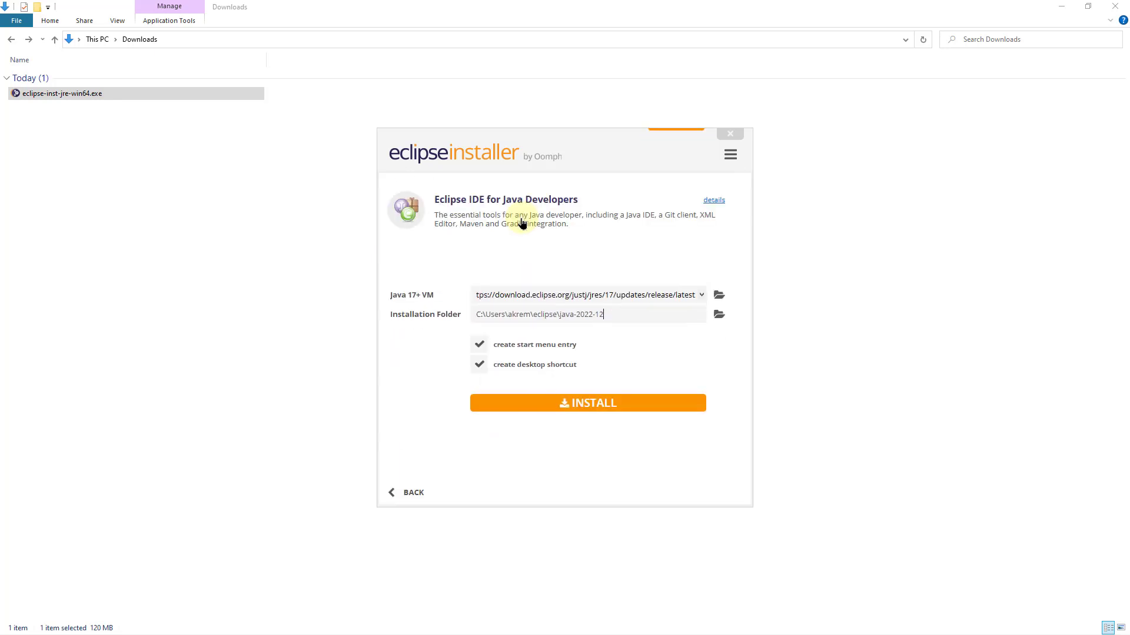
pyautogui.click(478, 315)
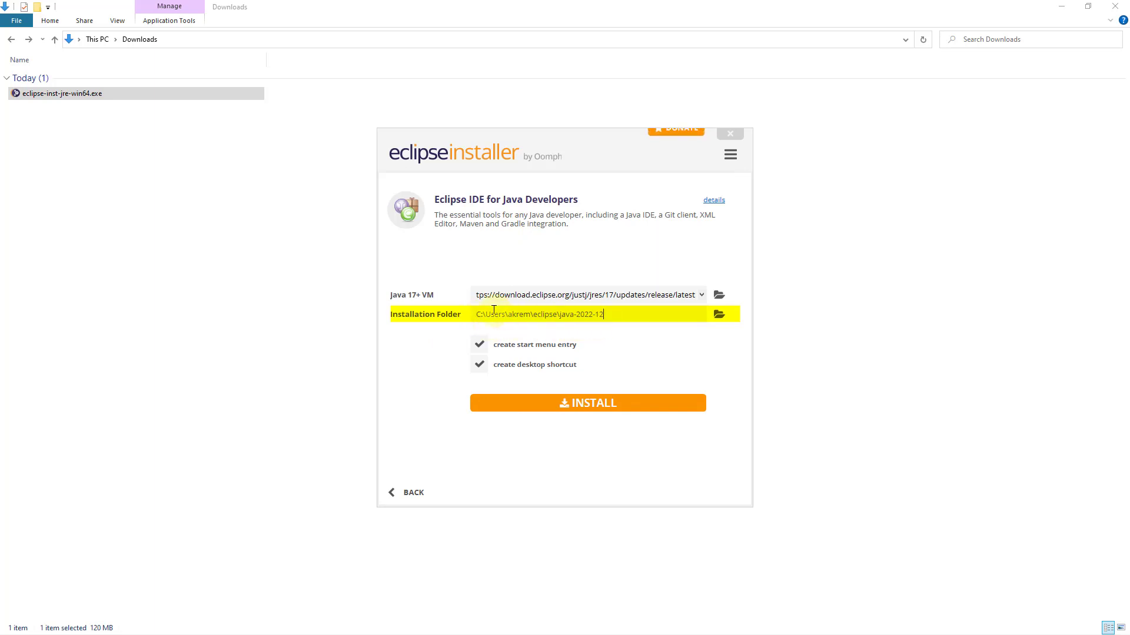
pyautogui.click(702, 296)
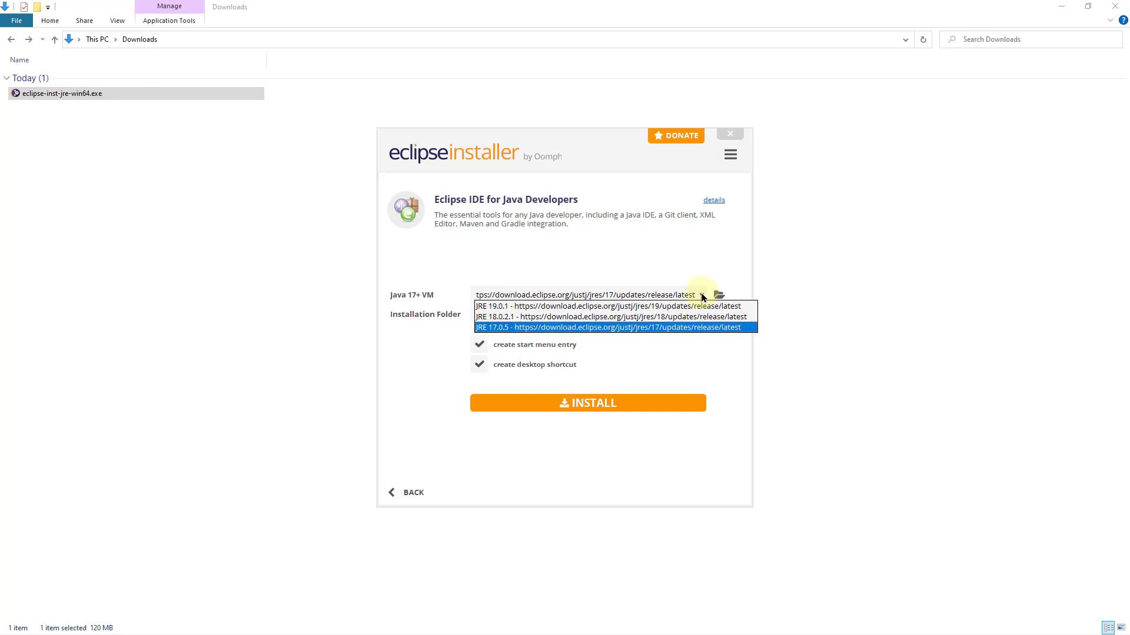
pyautogui.click(670, 306)
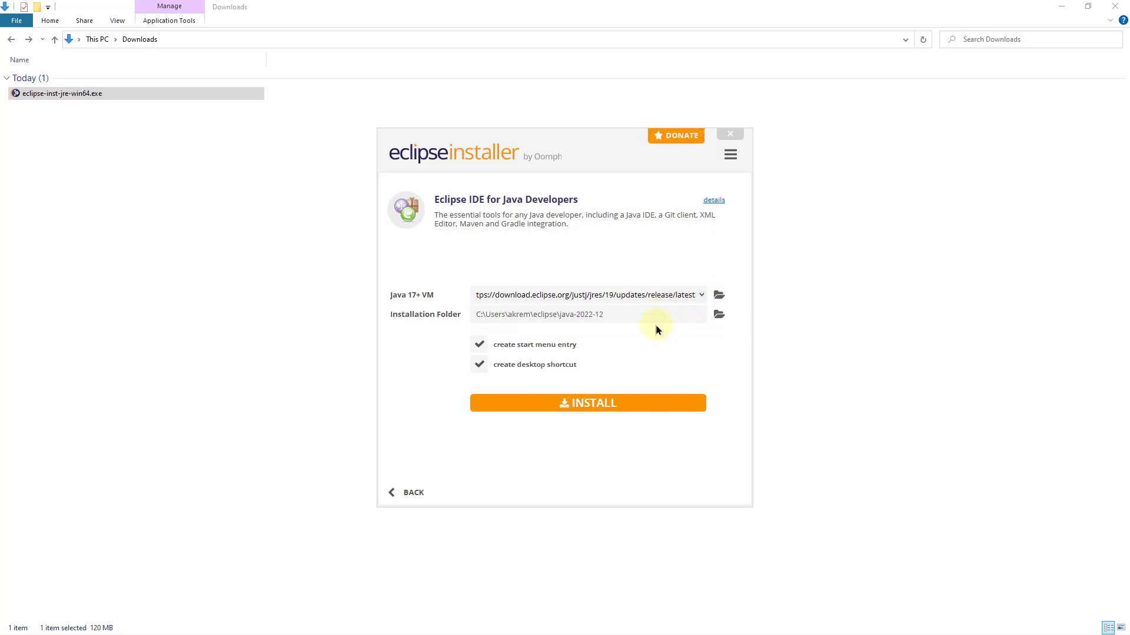
pyautogui.click(596, 405)
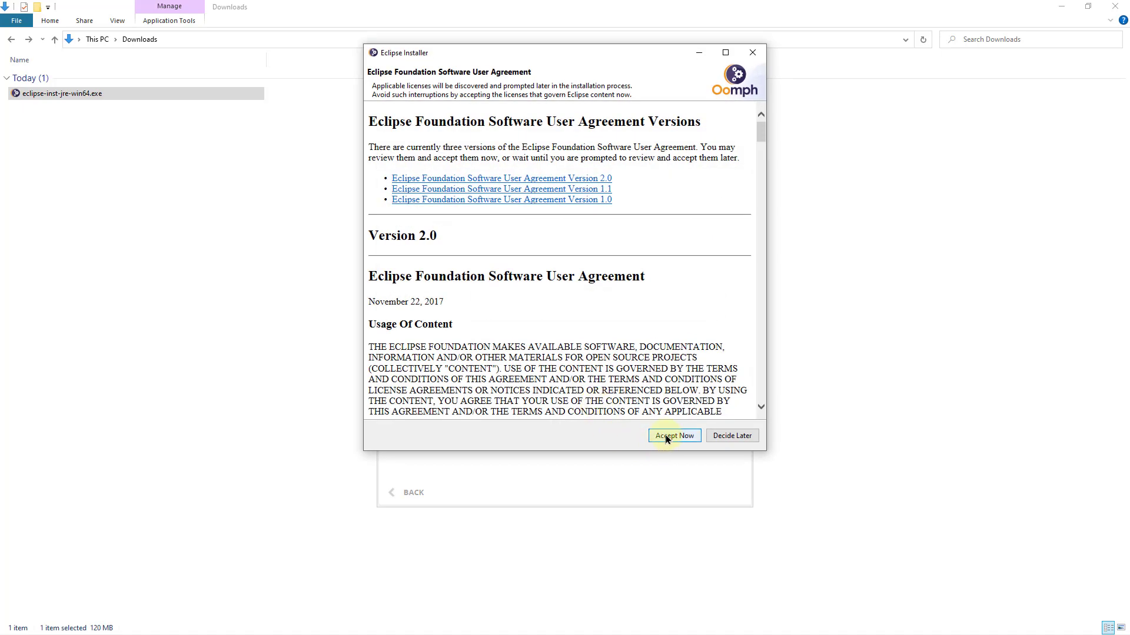
pyautogui.click(666, 436)
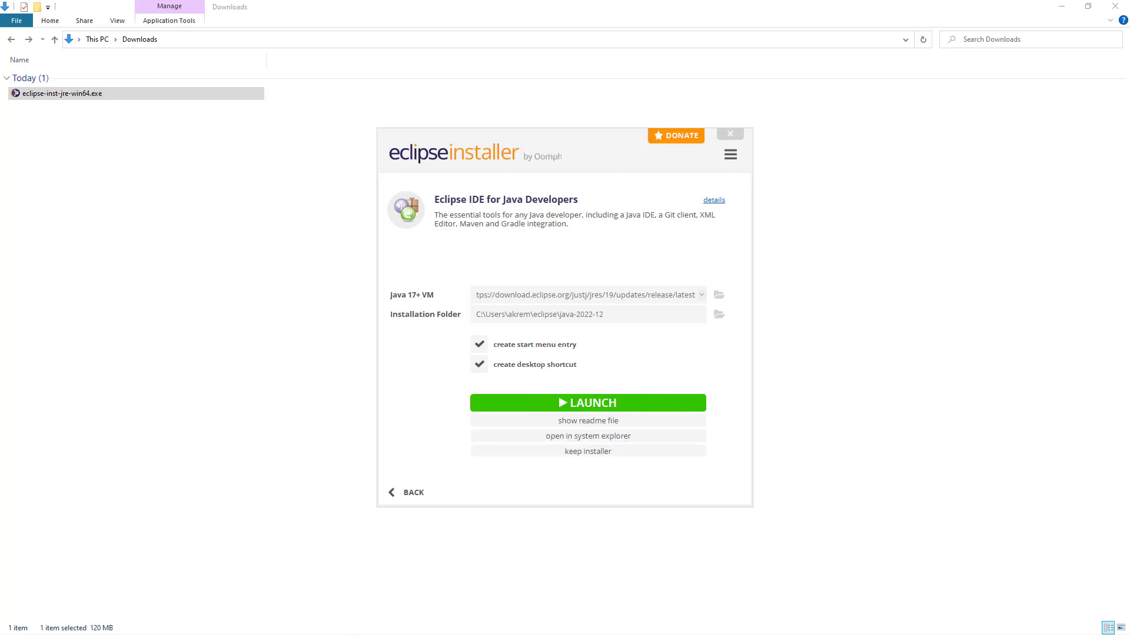
# Step: Launch the installed Eclipse IDE with the default workspace, maximize its window and close the Welcome page
pyautogui.click(570, 404)
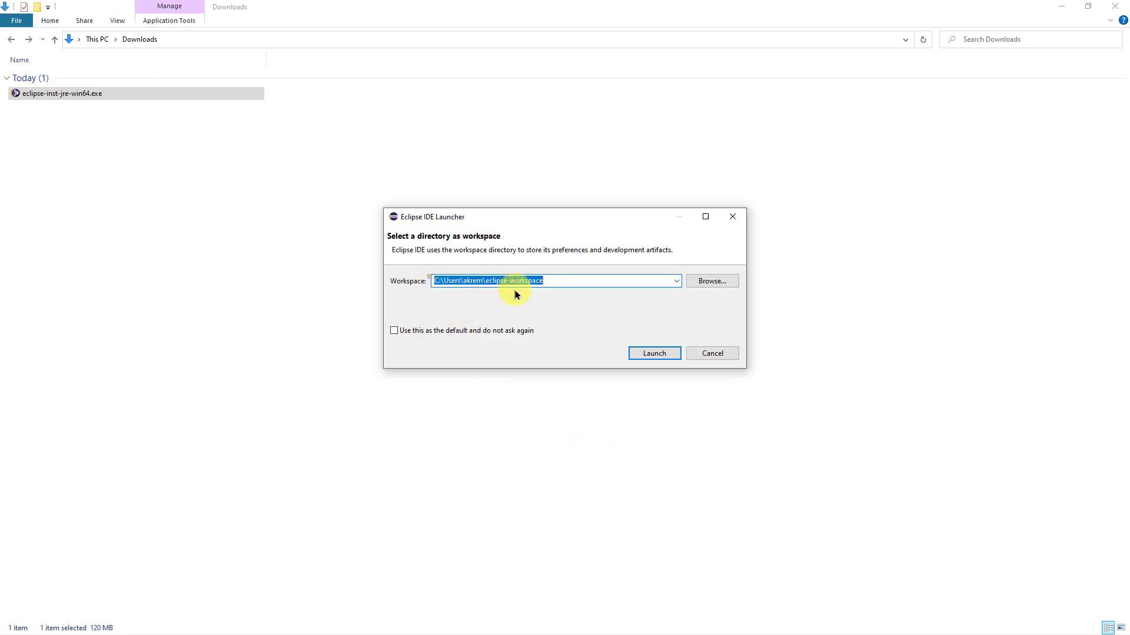
pyautogui.click(649, 358)
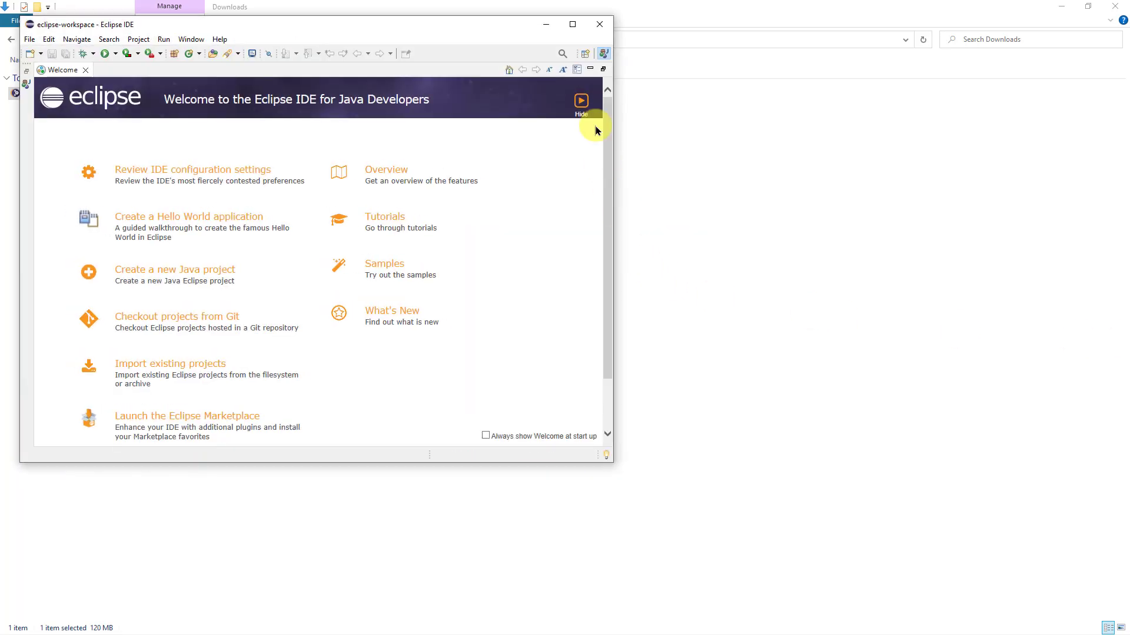
pyautogui.click(573, 26)
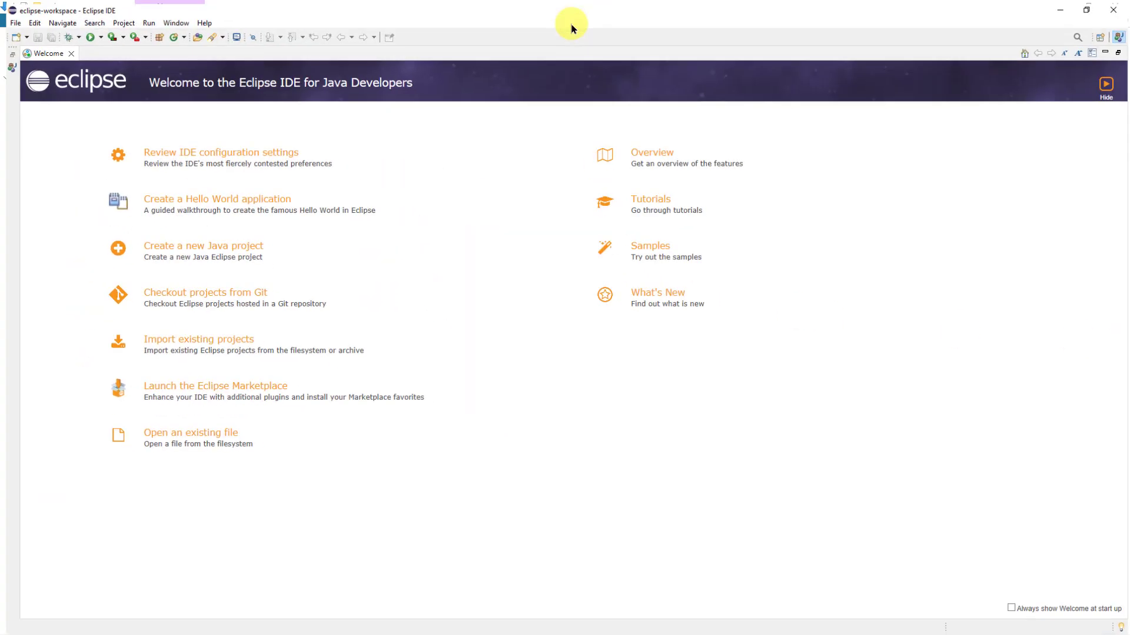
pyautogui.click(66, 51)
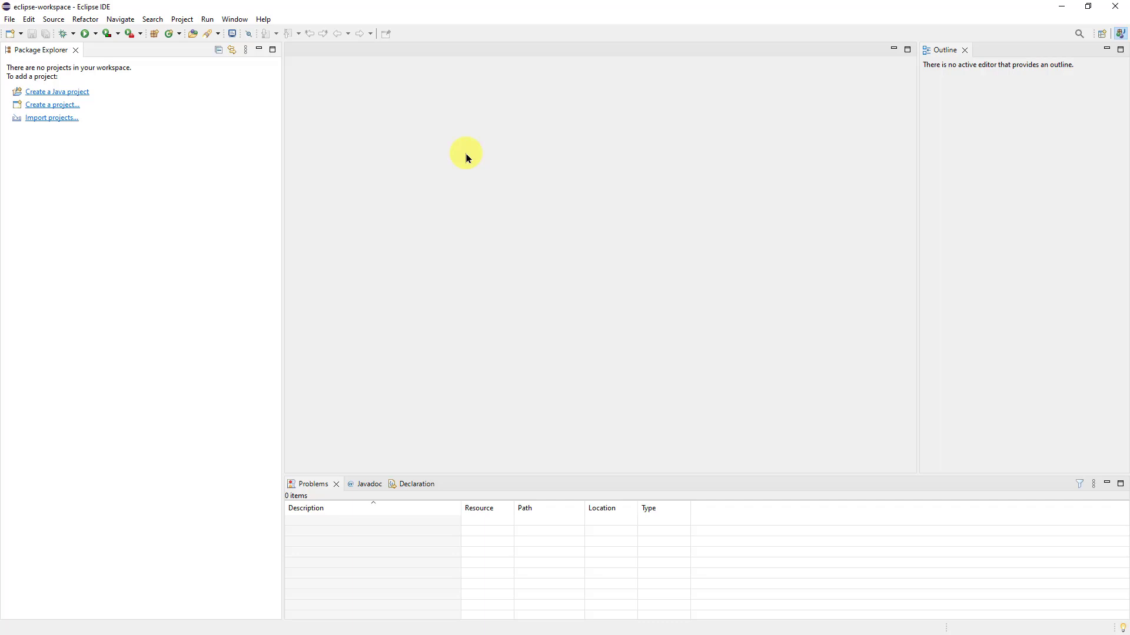
# Step: Create a Java project named MyFirstProject without a module-info.java file
pyautogui.click(10, 18)
pyautogui.moveTo(25, 35)
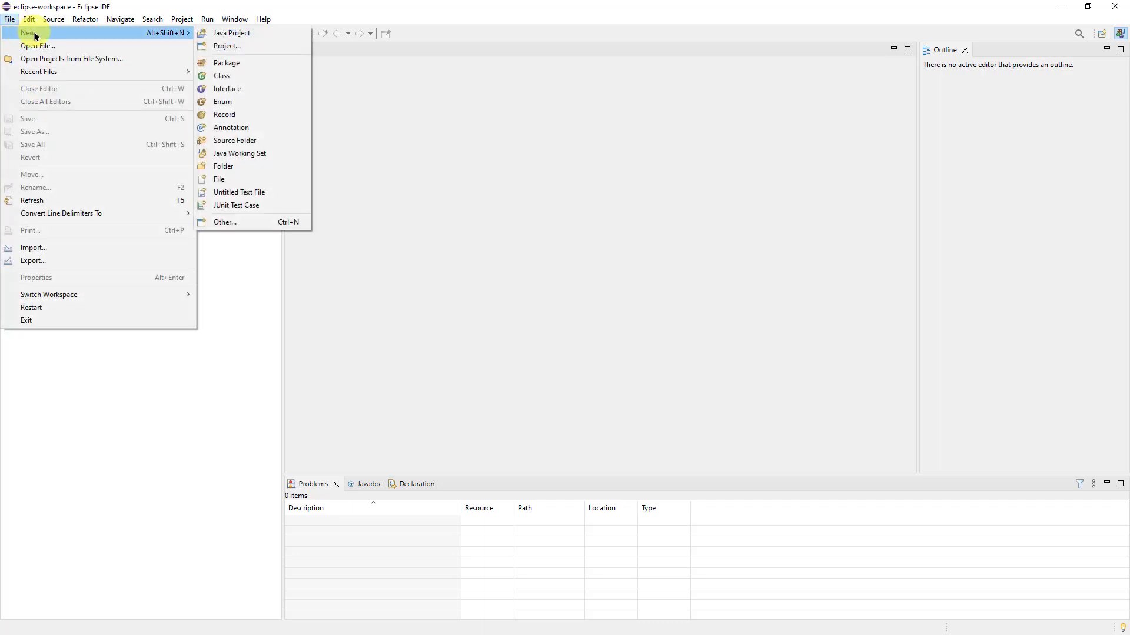
pyautogui.click(241, 38)
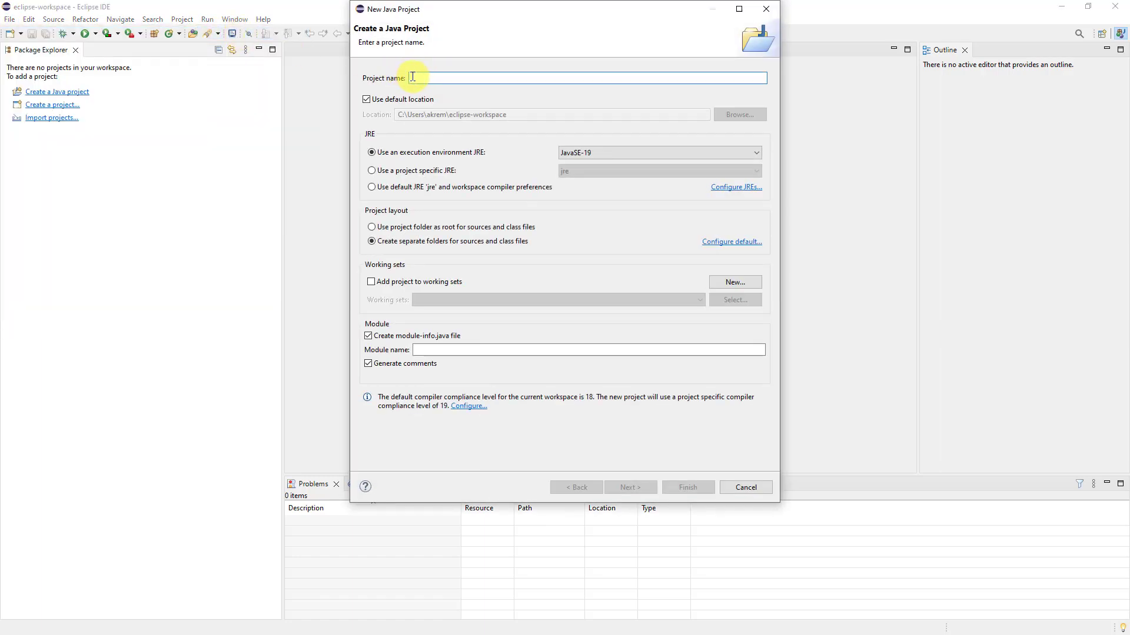
pyautogui.write('MyFir')
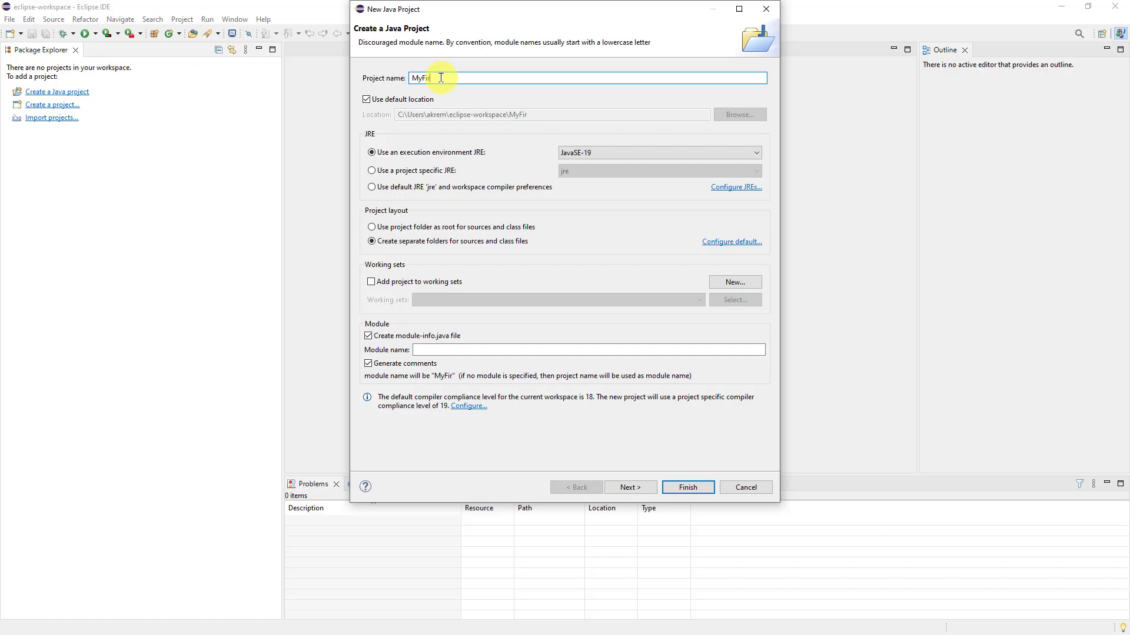
pyautogui.write('stProject')
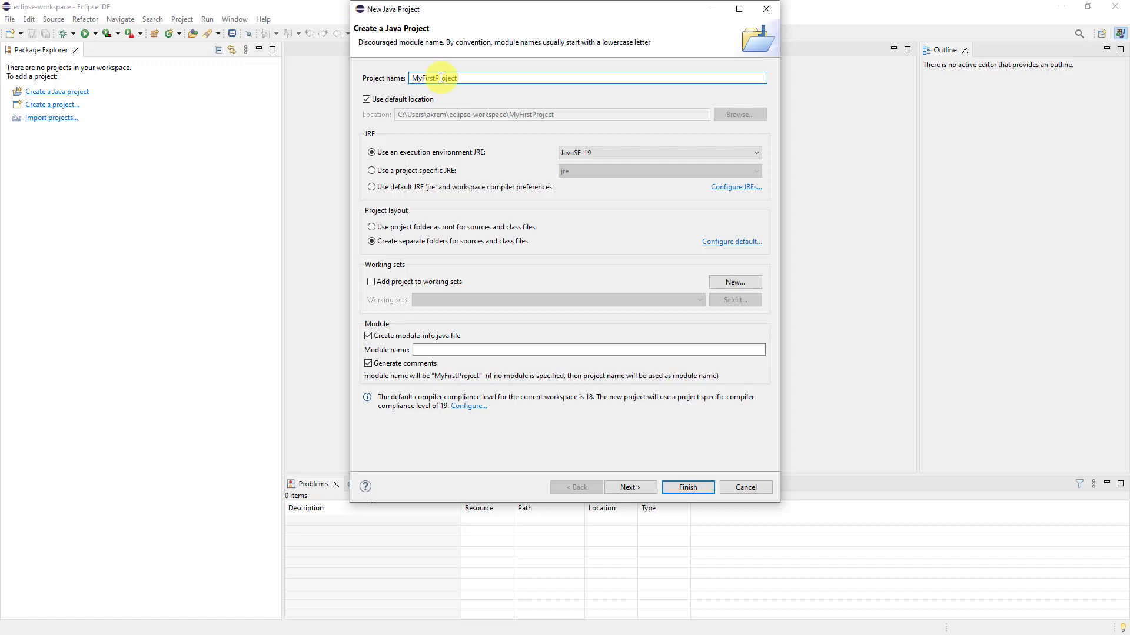
pyautogui.click(369, 337)
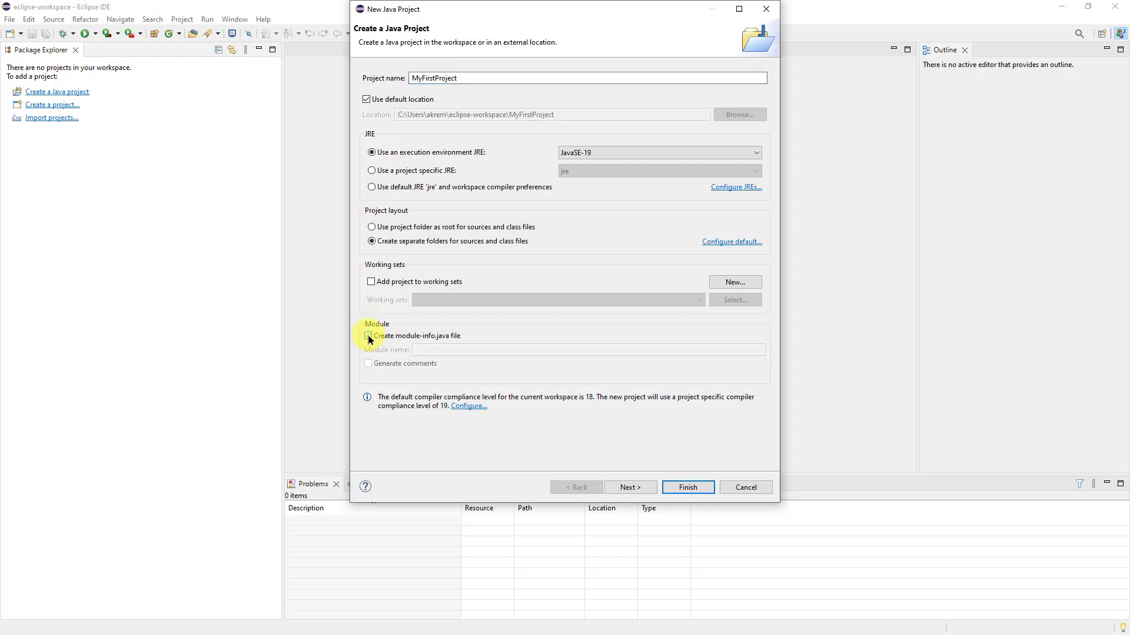
pyautogui.click(689, 489)
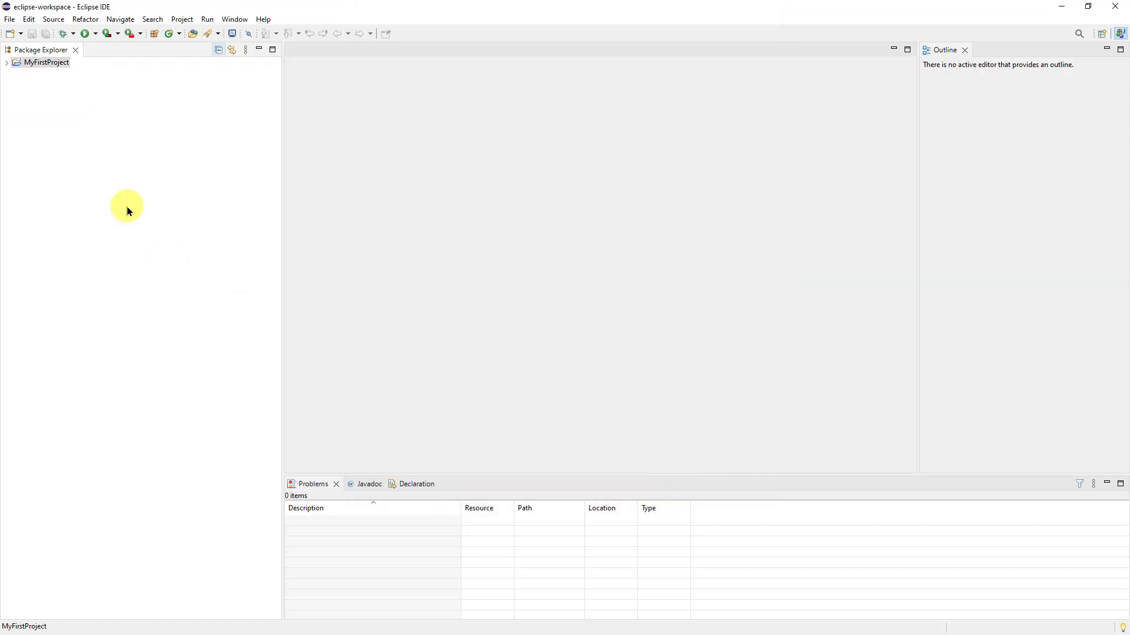
# Step: Create a package named com.mycompany in the src folder of MyFirstProject
pyautogui.click(7, 63)
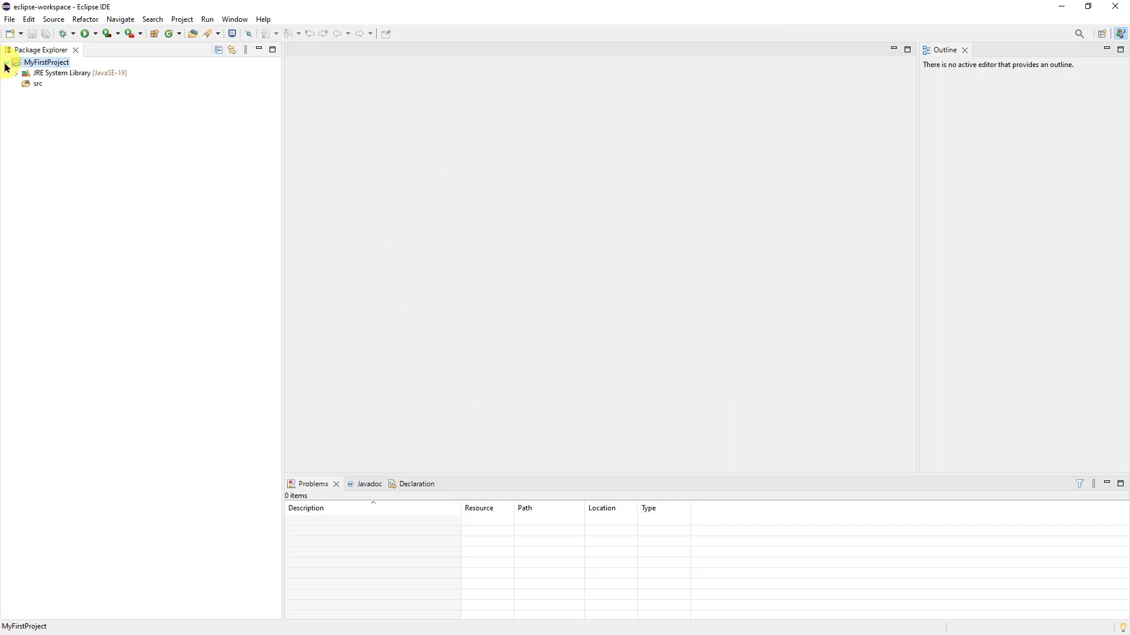
pyautogui.click(36, 88)
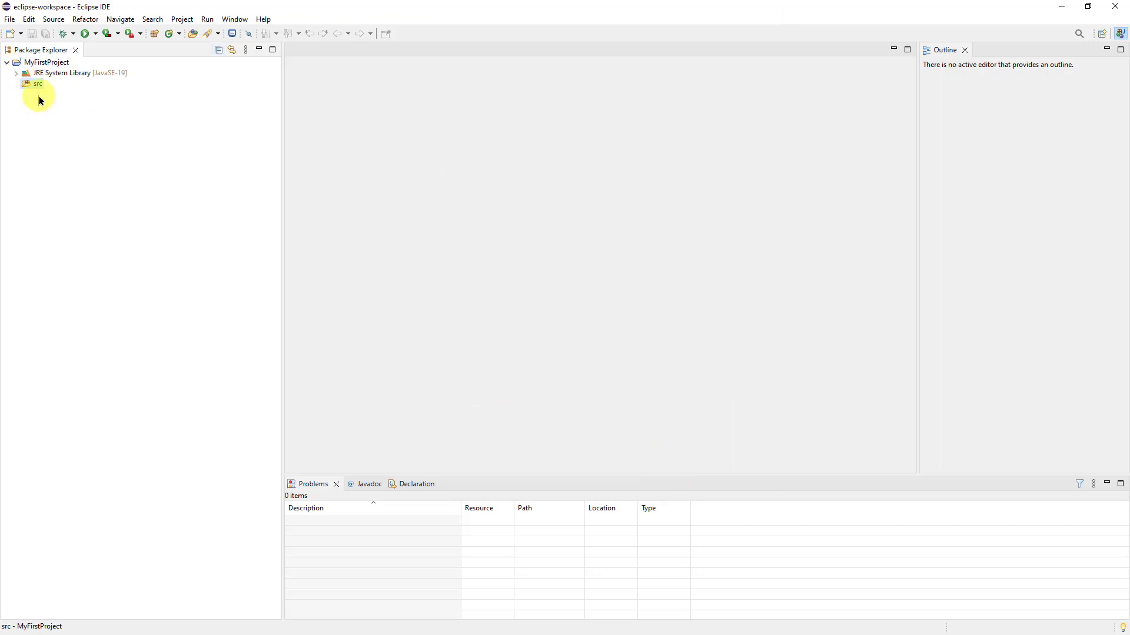
pyautogui.rightClick(35, 88)
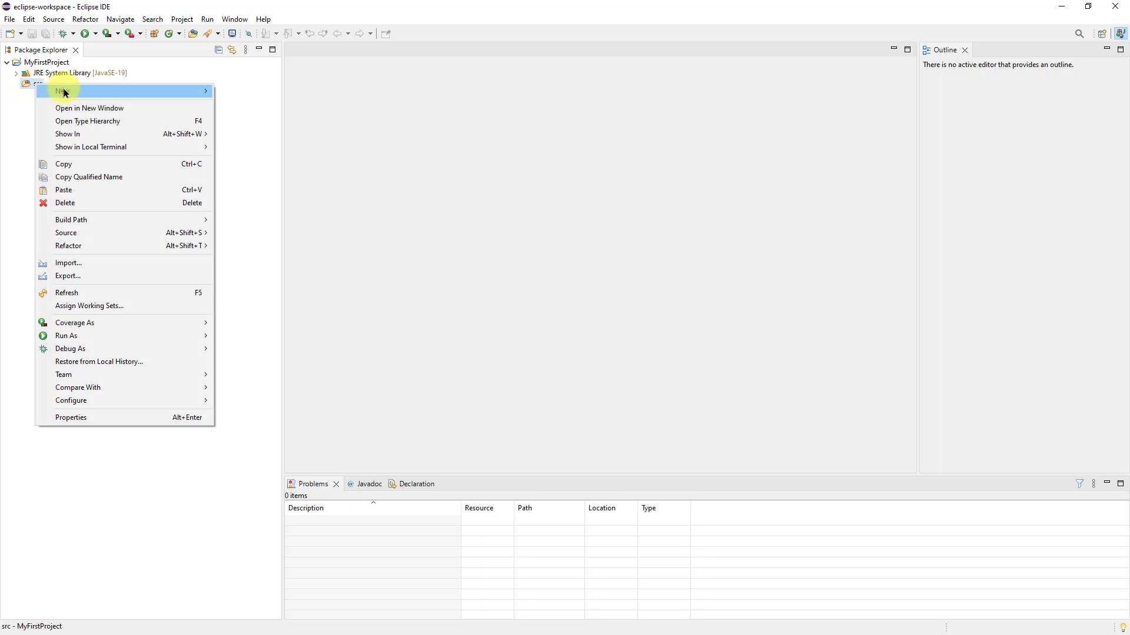
pyautogui.moveTo(207, 92)
pyautogui.click(276, 120)
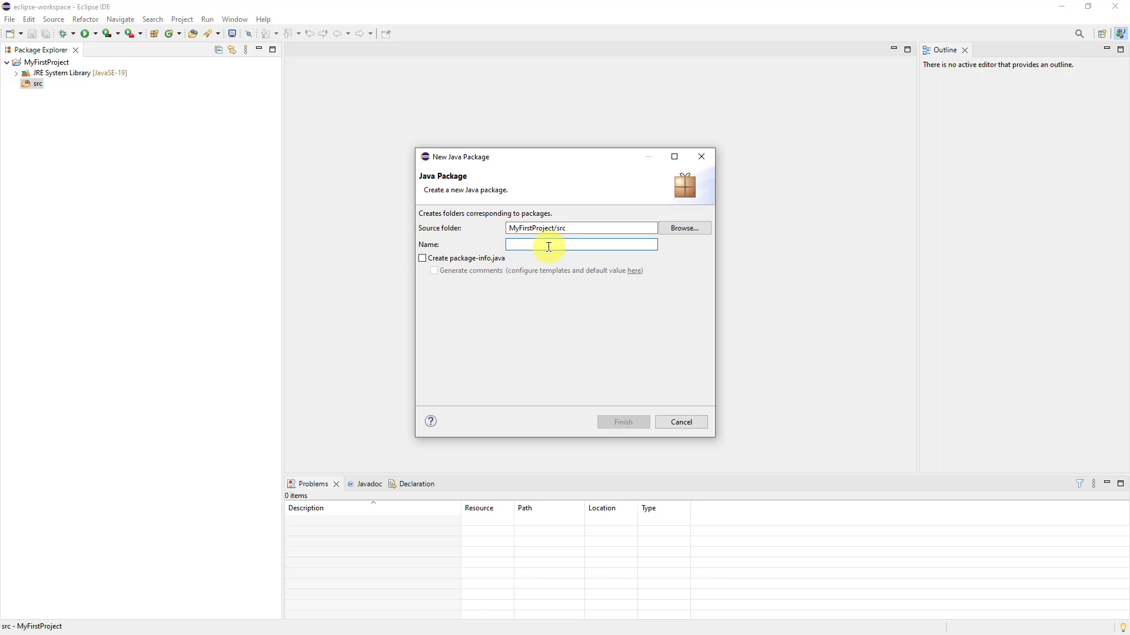
pyautogui.write('com.mycompany')
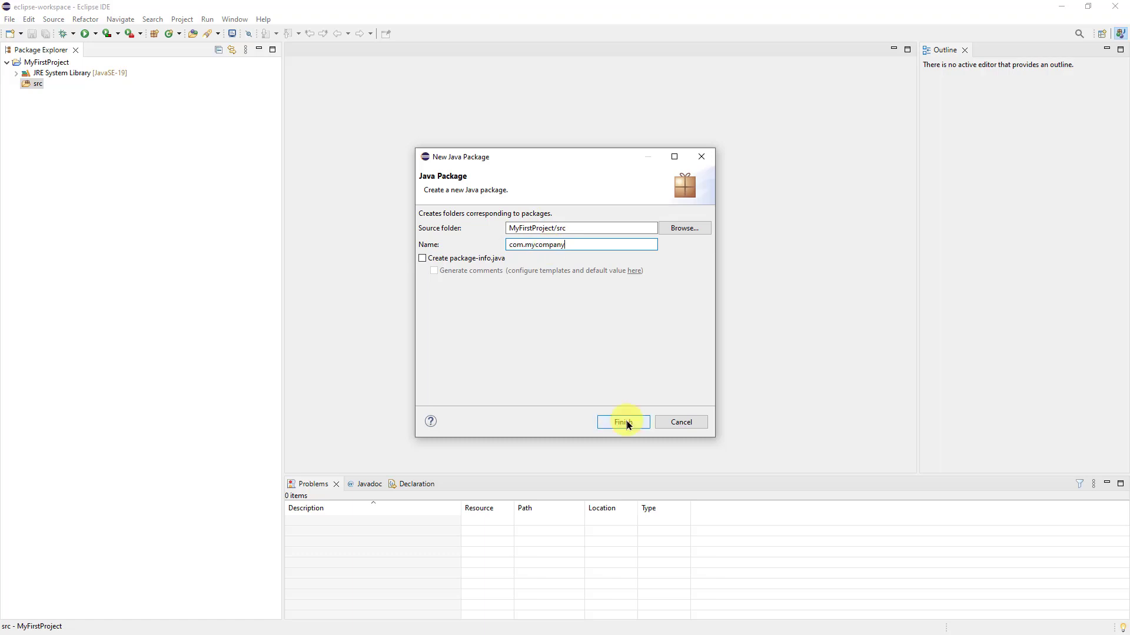
pyautogui.click(623, 422)
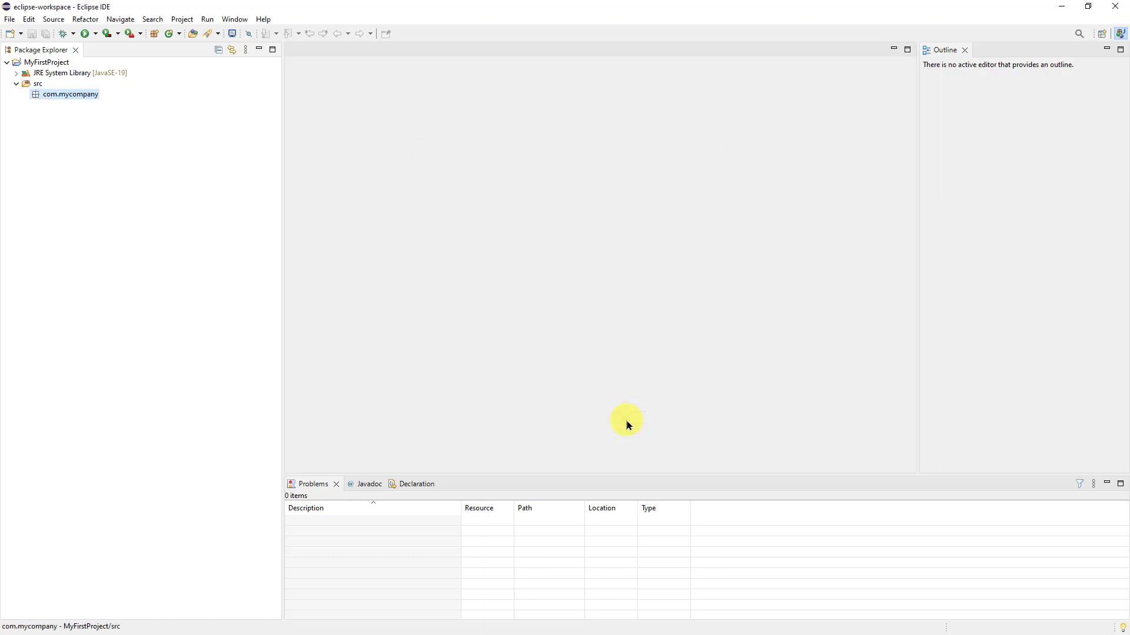
# Step: Create a public class named Main in the com.mycompany package, including the public static void main method stub
pyautogui.rightClick(78, 100)
pyautogui.moveTo(94, 102)
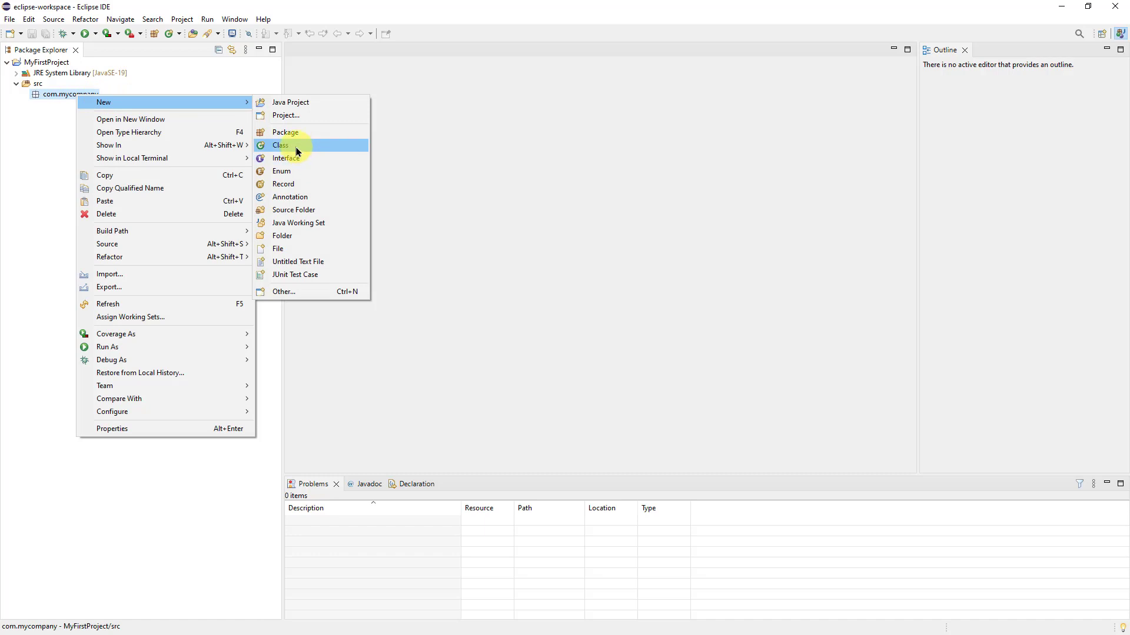
pyautogui.click(297, 152)
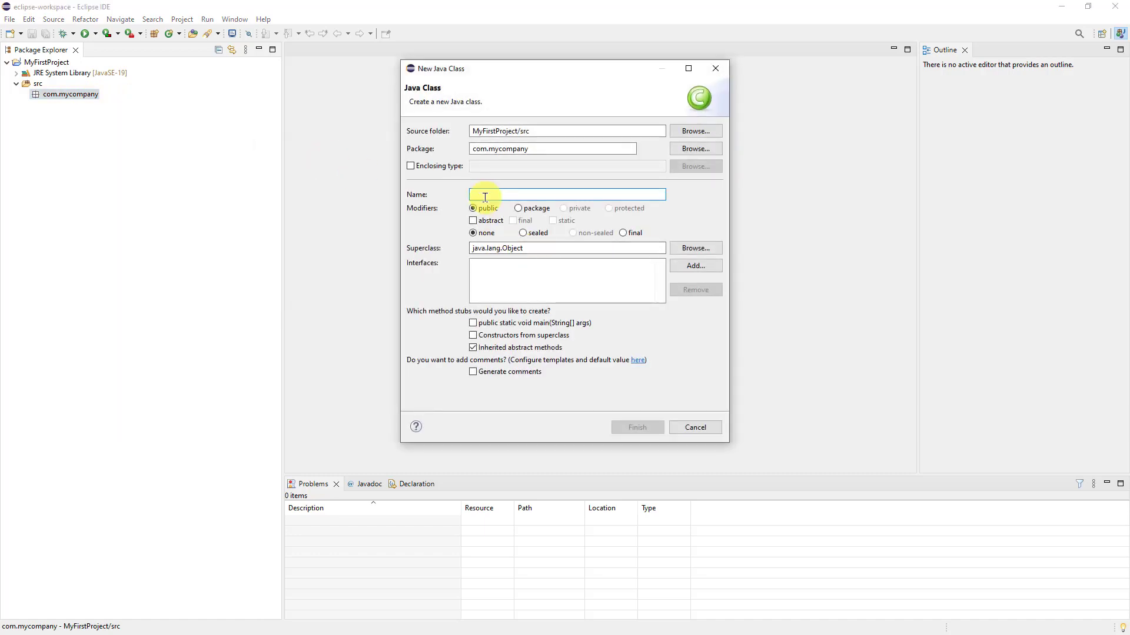
pyautogui.write('Main')
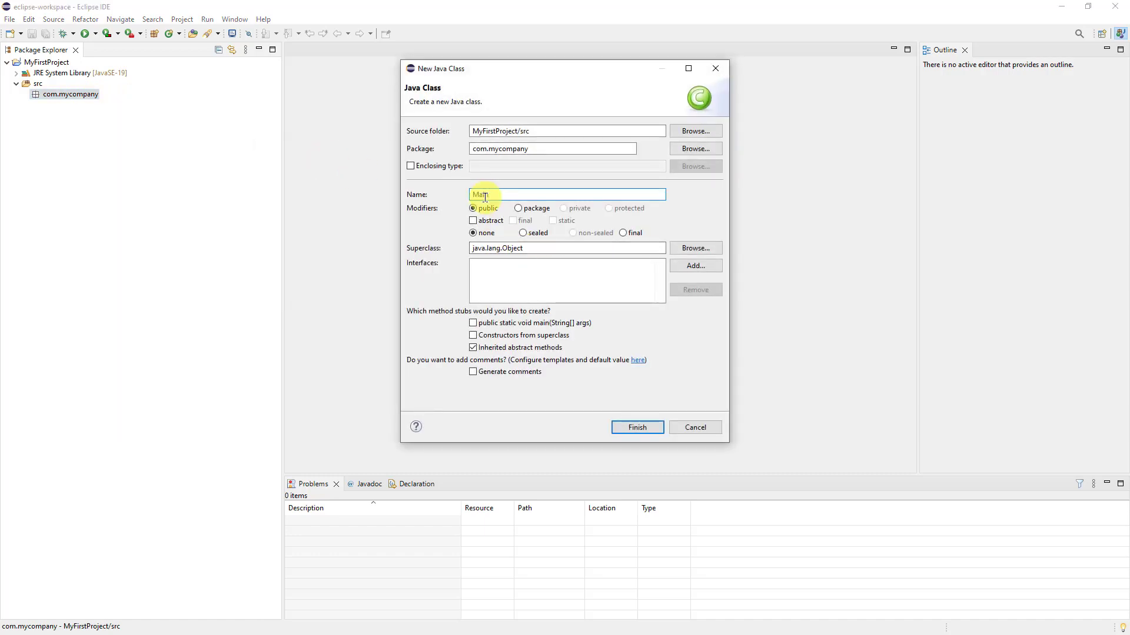
pyautogui.click(473, 323)
pyautogui.click(634, 428)
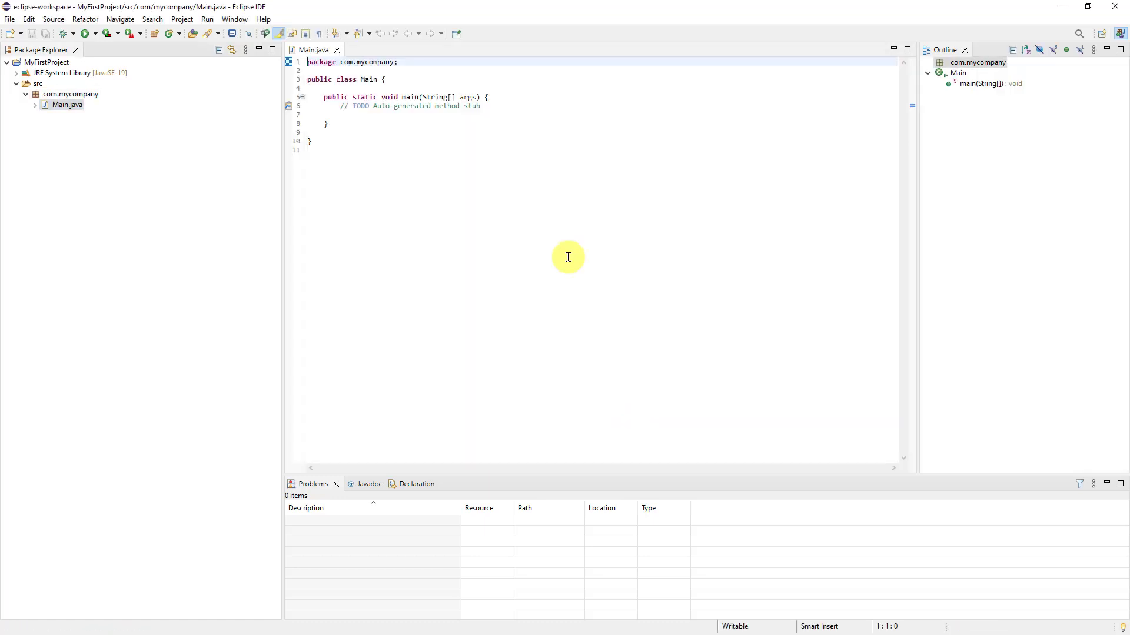
# Step: Increase the text size of the Main.java code editor by four levels
pyautogui.hotkey('ctrl', '=')
pyautogui.hotkey('ctrl', '=')
pyautogui.hotkey('ctrl', '=')
pyautogui.hotkey('ctrl', '=')
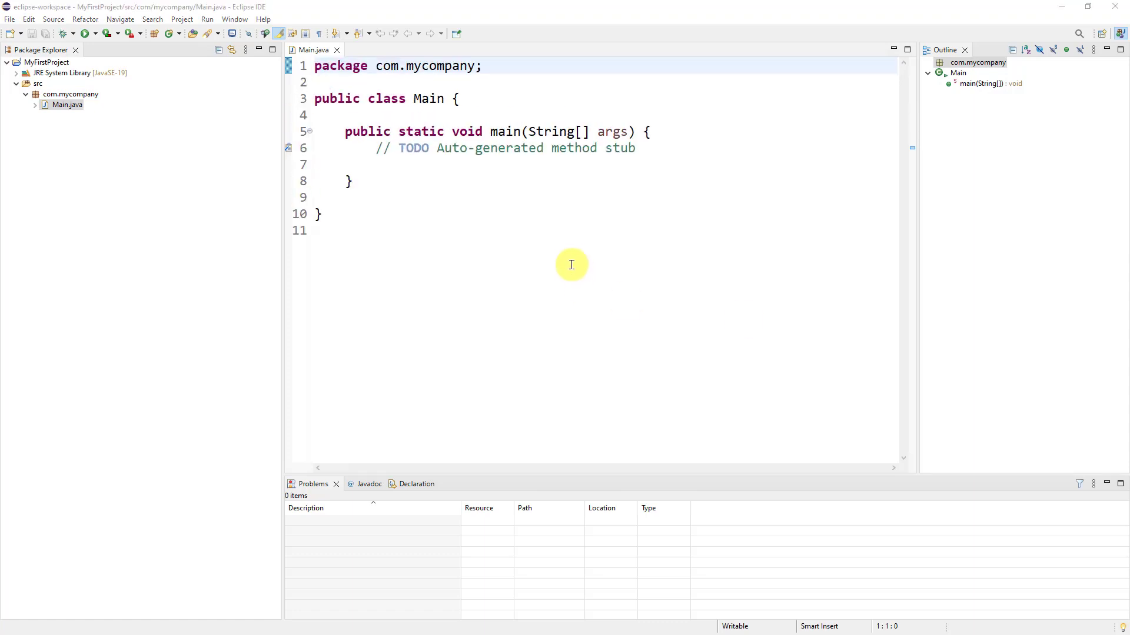
# Step: Replace the TODO comment in the main method with System.out.println("Hello Java"); preceded by a blank line
pyautogui.moveTo(377, 148); pyautogui.dragTo(683, 147)
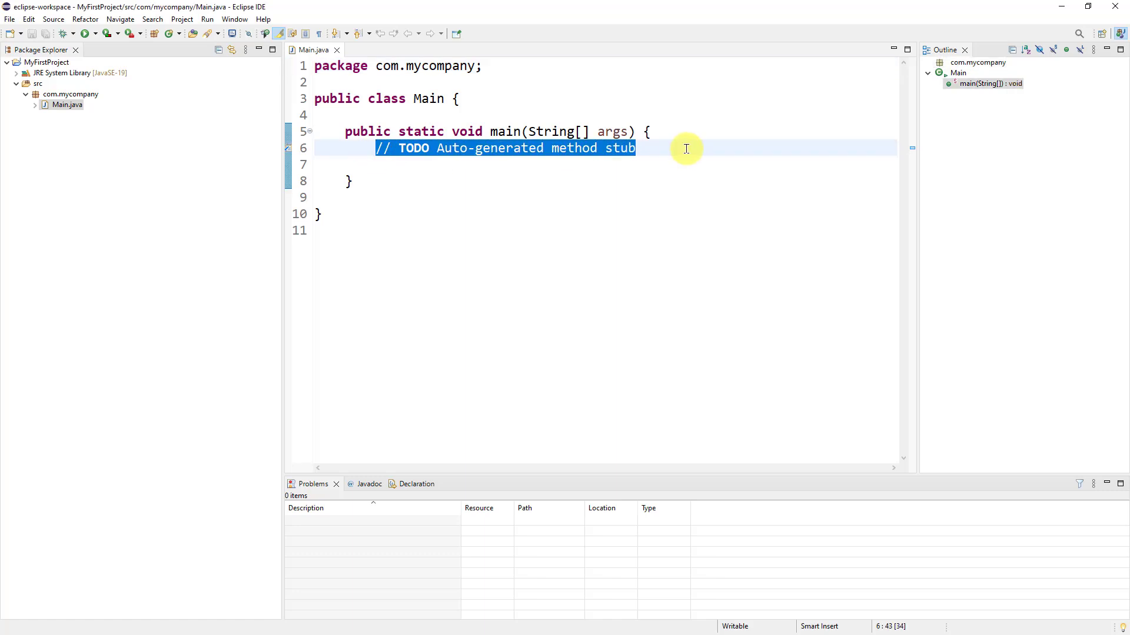
pyautogui.write('System.out.println("Hello Java");')
pyautogui.press('Home')
pyautogui.press('Return')
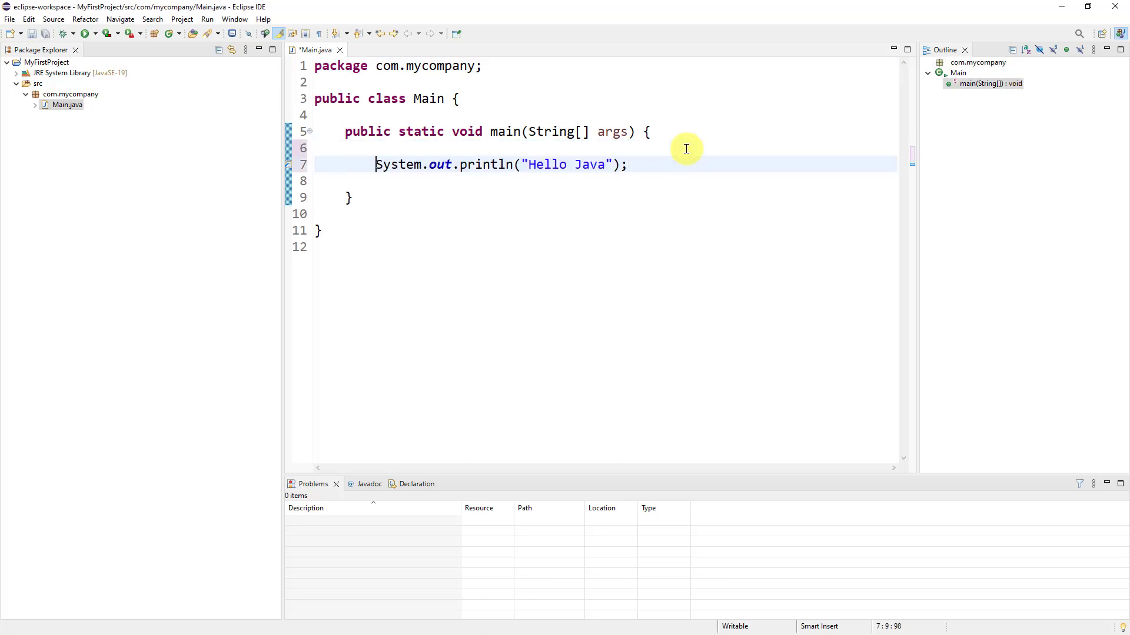
pyautogui.click(666, 163)
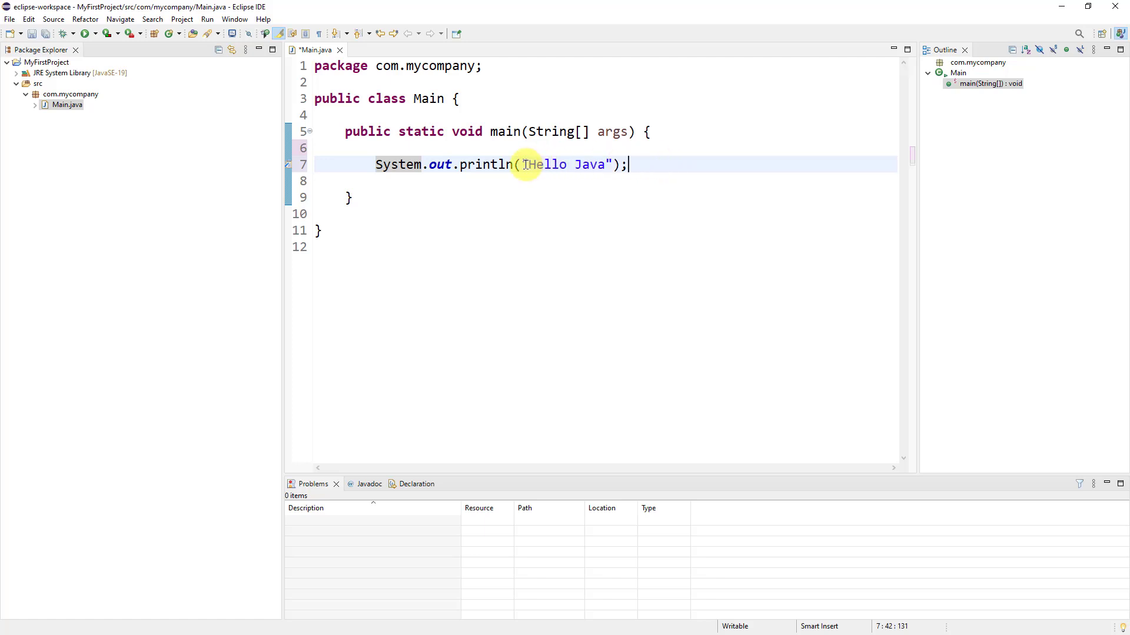
pyautogui.moveTo(527, 165); pyautogui.dragTo(606, 165)
pyautogui.click(642, 163)
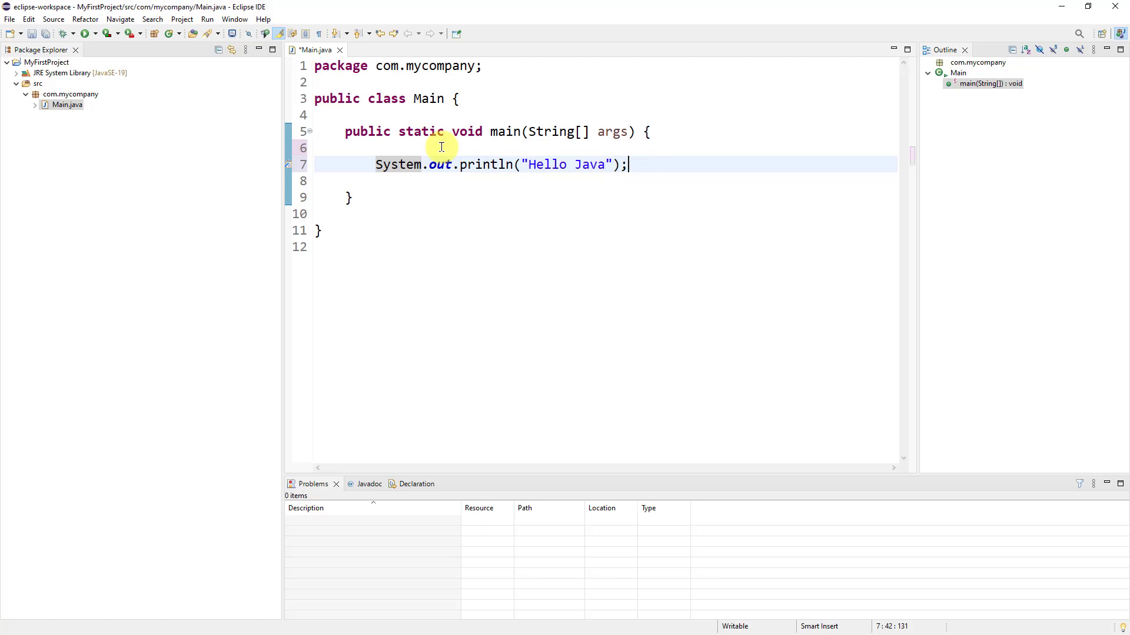
# Step: Run the Main class, saving Main.java before launching, and check the program's output in the console
pyautogui.click(85, 34)
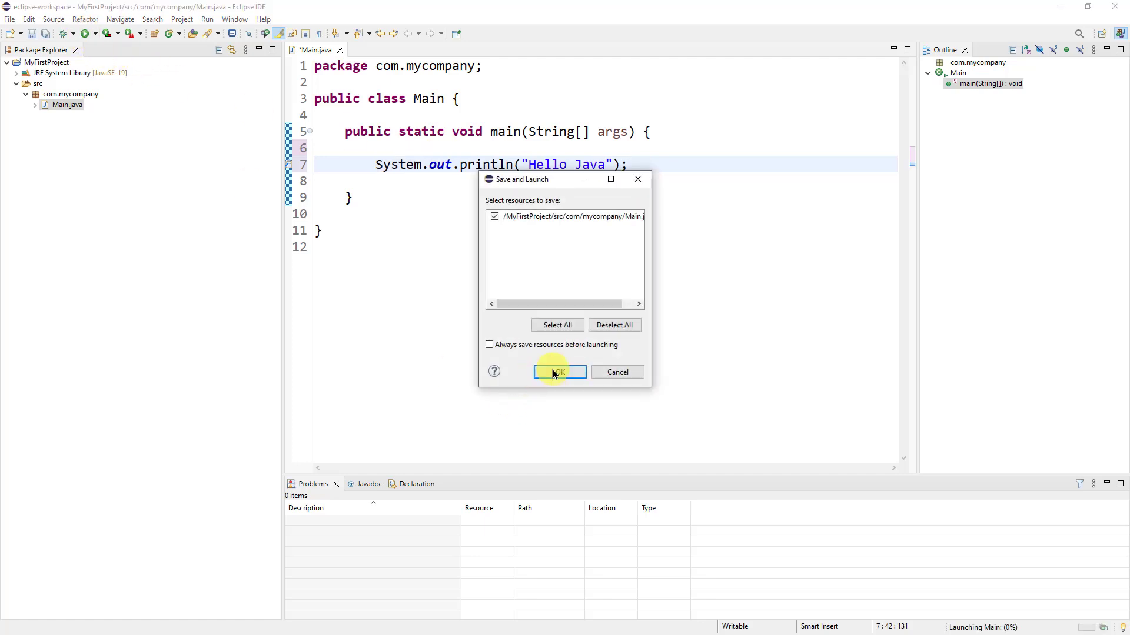
pyautogui.click(556, 373)
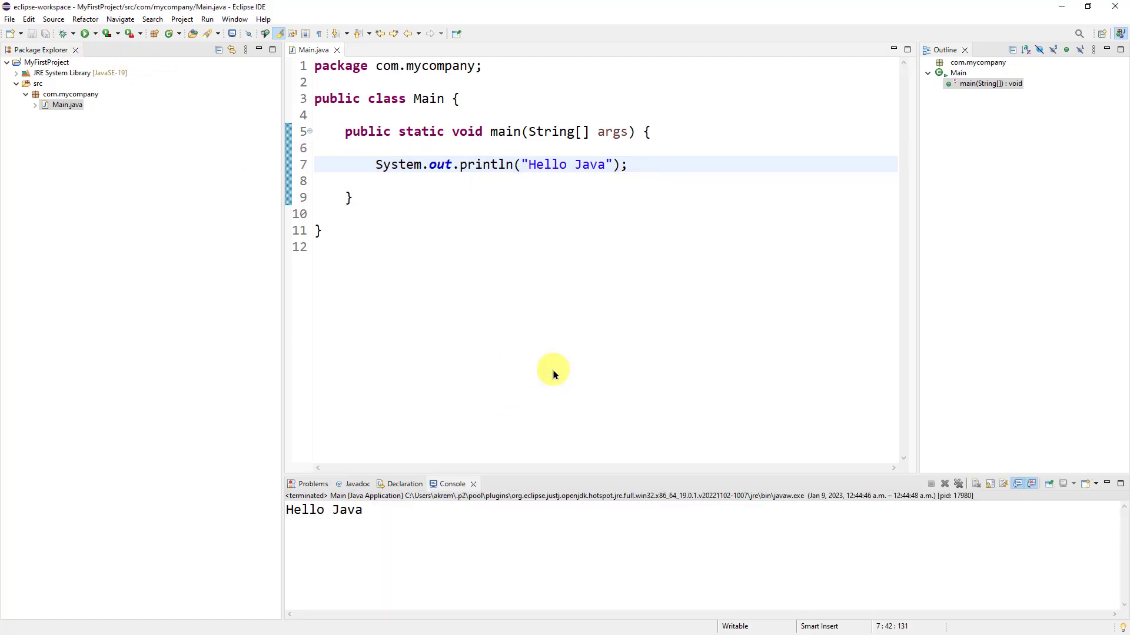
pyautogui.moveTo(367, 517); pyautogui.dragTo(284, 510)
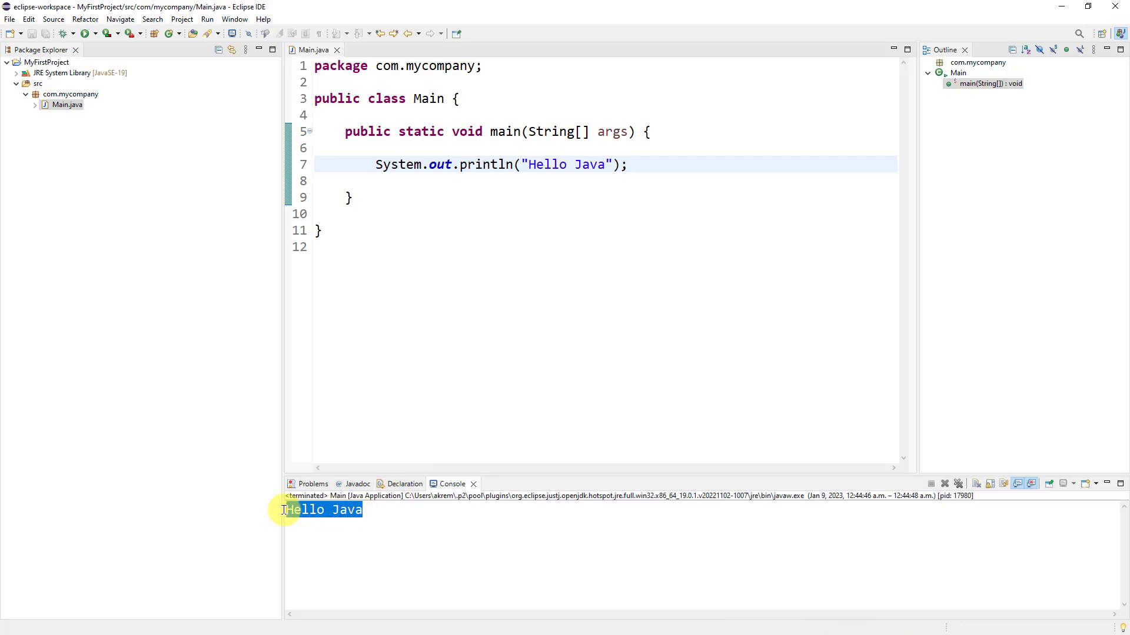
pyautogui.click(353, 510)
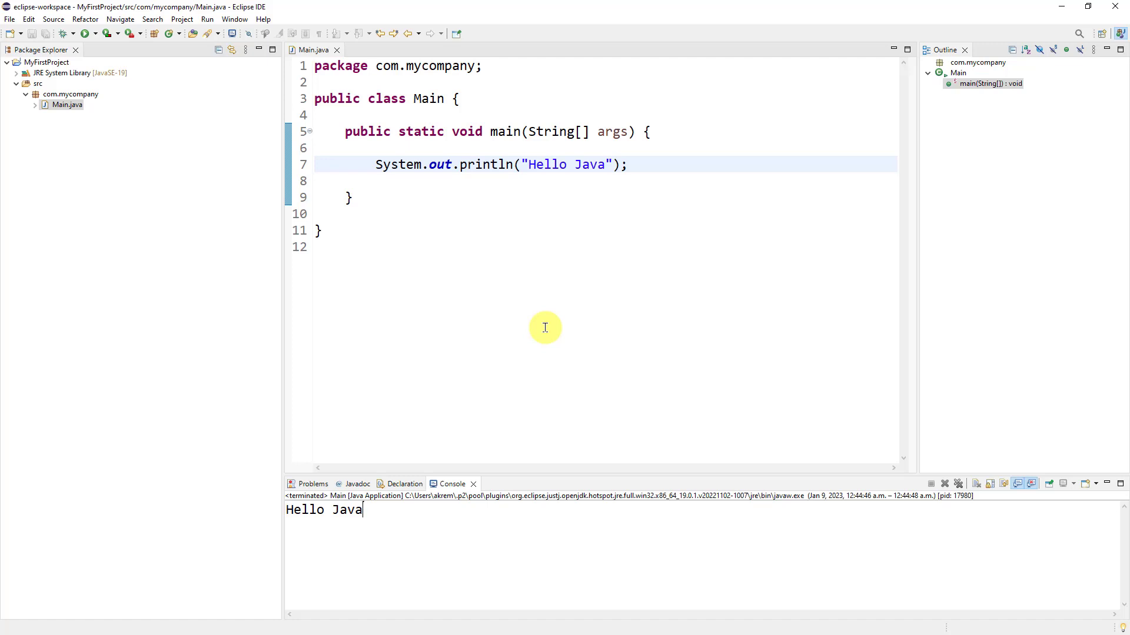
pyautogui.moveTo(336, 246); pyautogui.dragTo(285, 68)
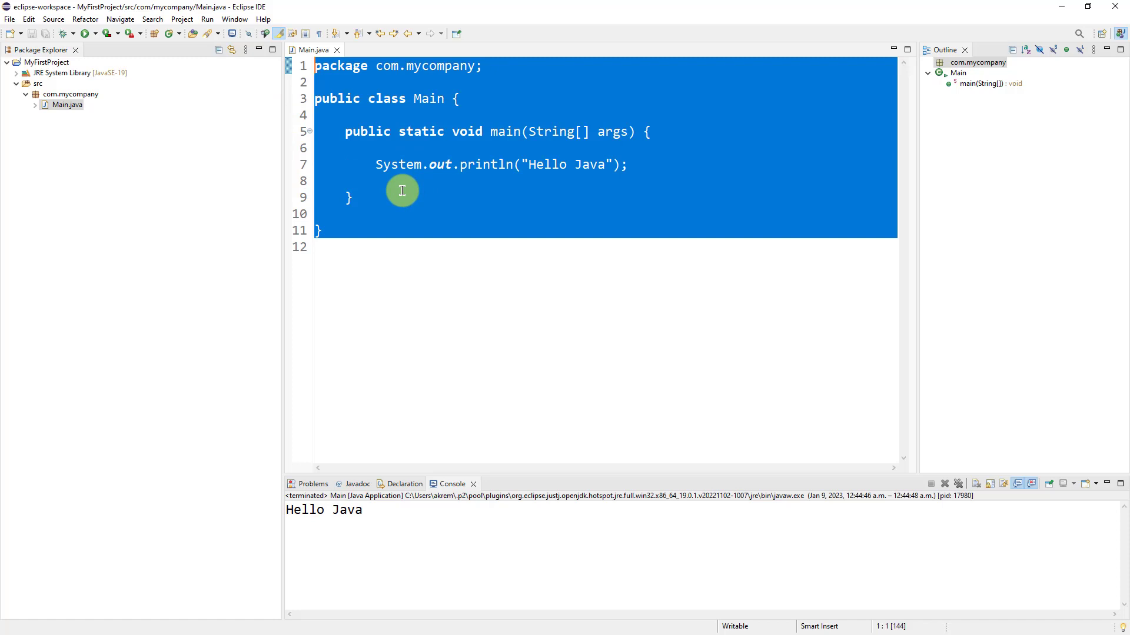
pyautogui.click(359, 249)
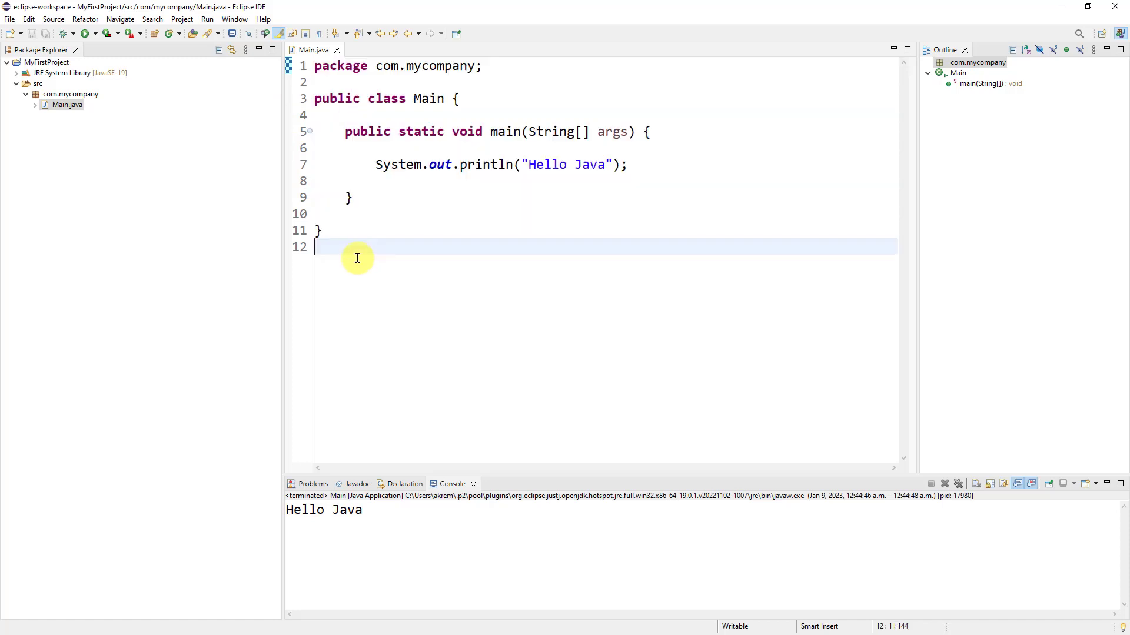